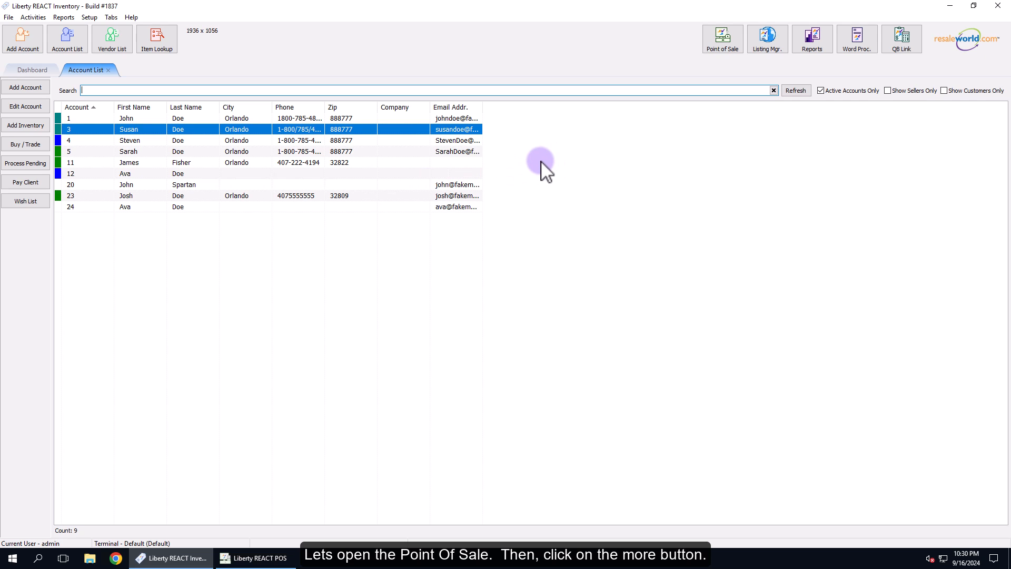
- Switch to the Point of Sale, open its setup and sign in with the user login
click(729, 41)
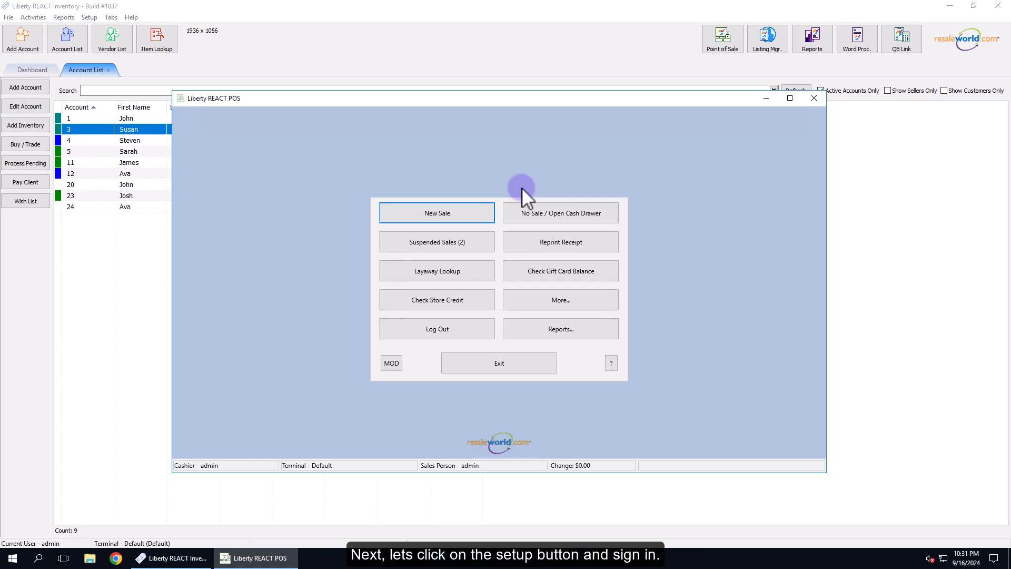
click(548, 298)
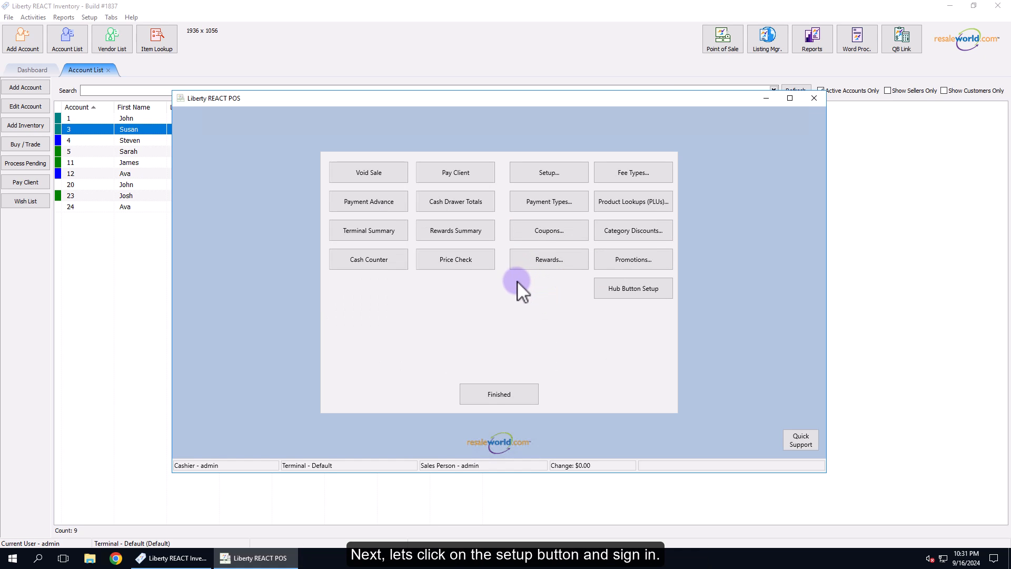
click(541, 175)
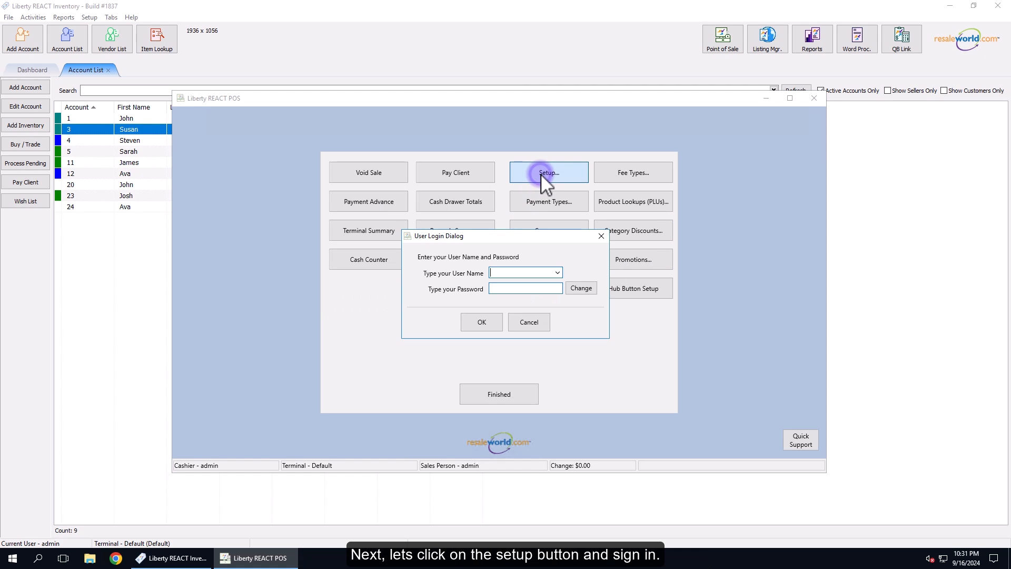
click(506, 272)
text(admin)
click(480, 322)
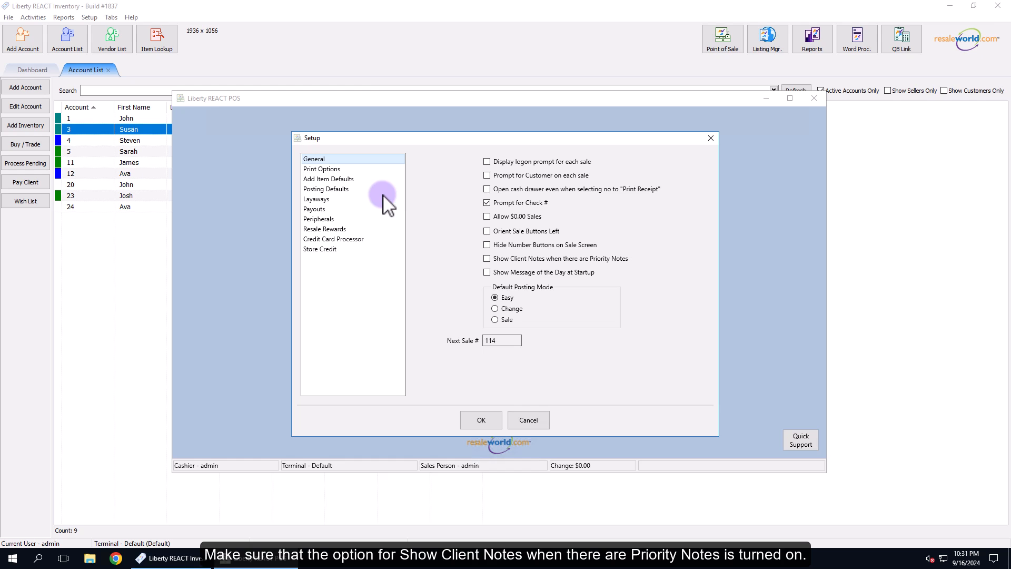
- Enable "Show Client Notes when there are Priority Notes", save the setup and close the Point of Sale
click(487, 259)
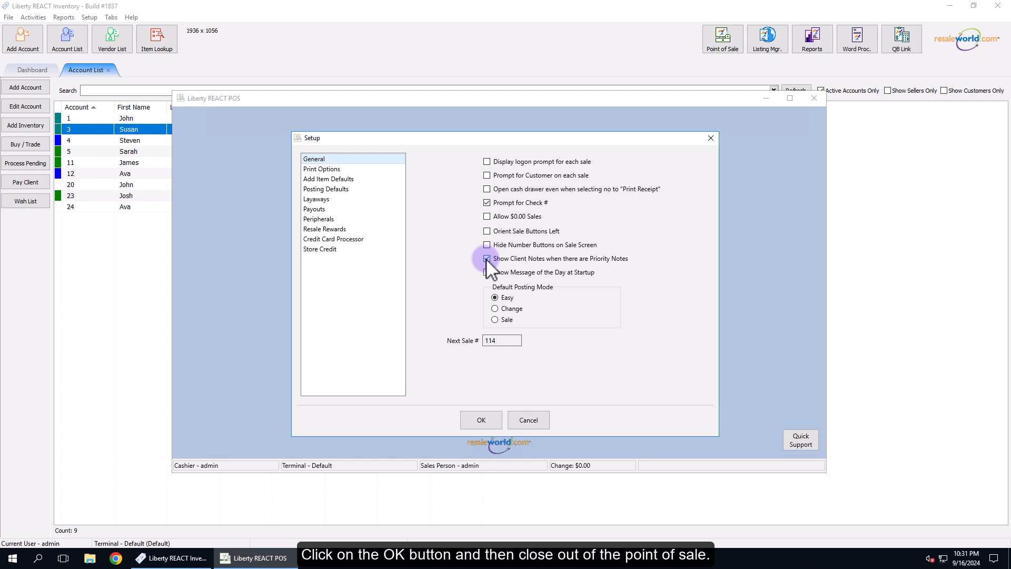
click(474, 419)
click(814, 99)
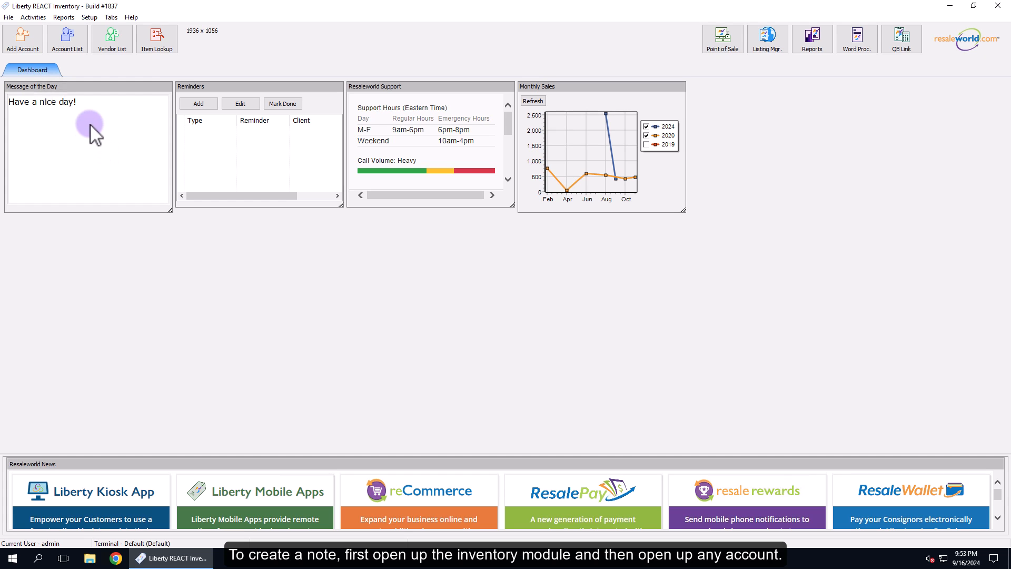
- Show the notes of the second account in the account list and widen the client notes' Note column
click(71, 40)
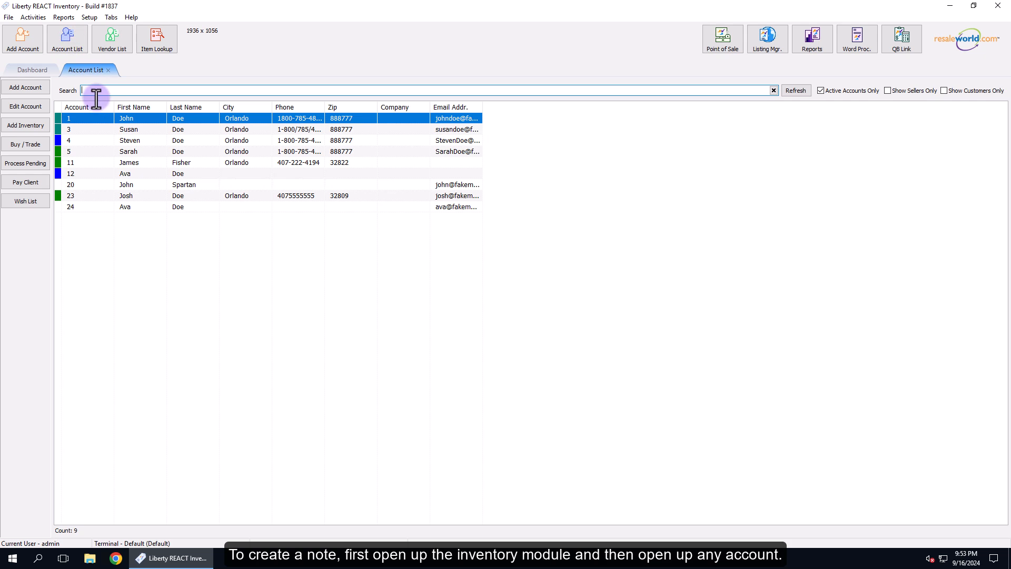
click(120, 131)
double_click(120, 131)
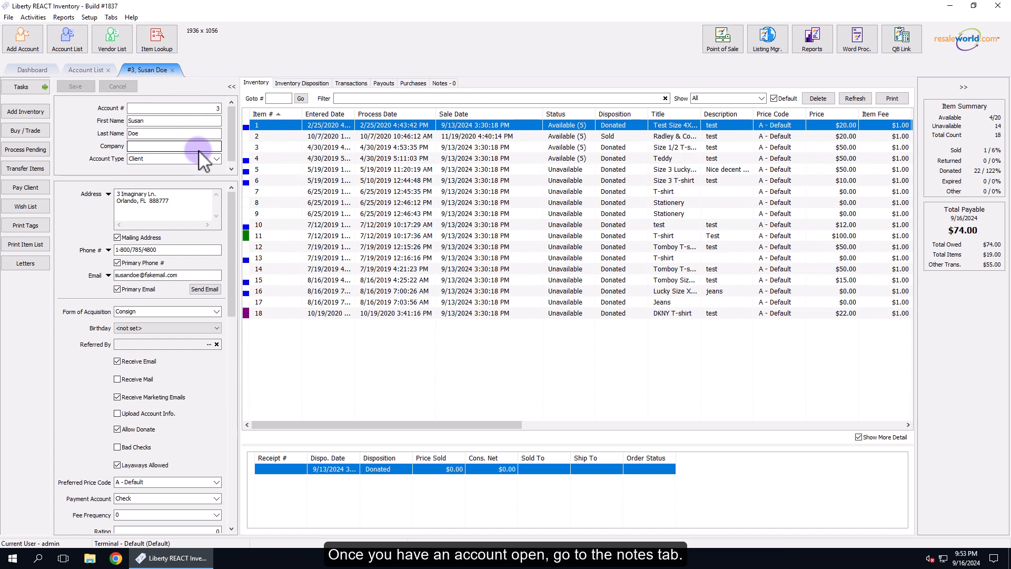
click(440, 83)
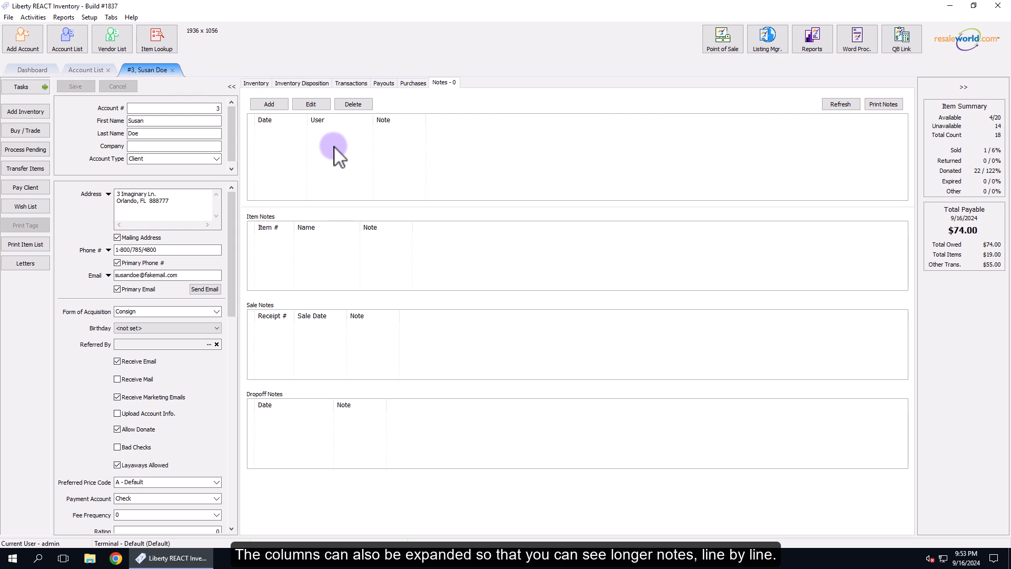
drag(425, 120, 533, 119)
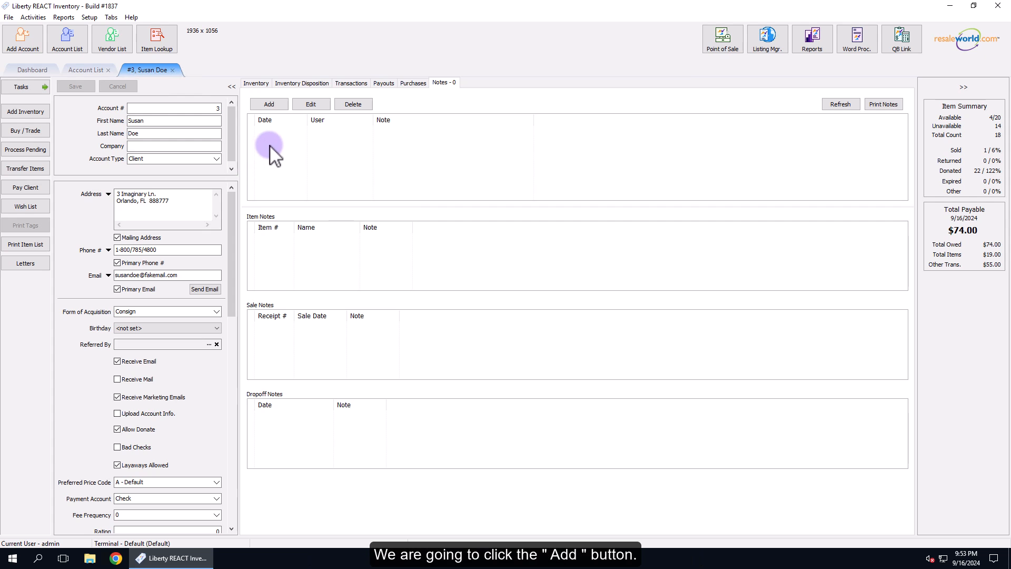
- Add a priority client note reading "Customer forgot their black wallet at the counter. Leaving the wallet in the lost and found drawer."
click(279, 103)
click(418, 247)
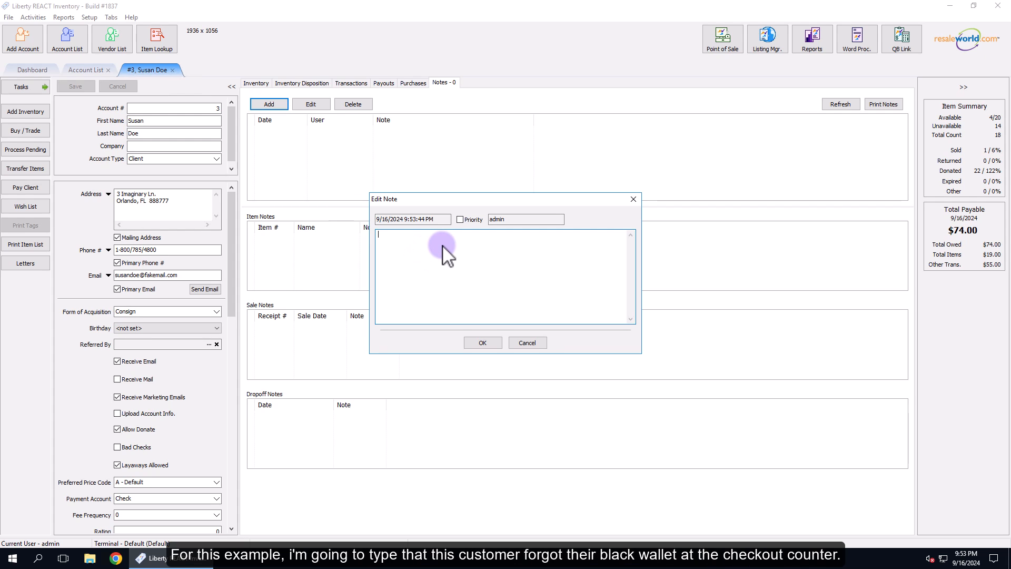
text(Customer forgot their black wallet at the counter)
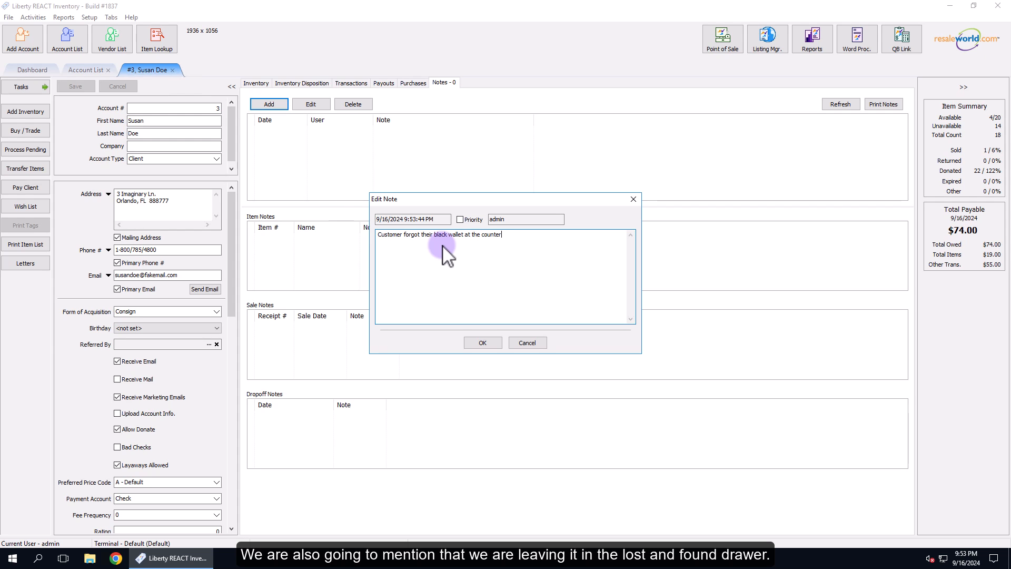
text(.  Leaving t)
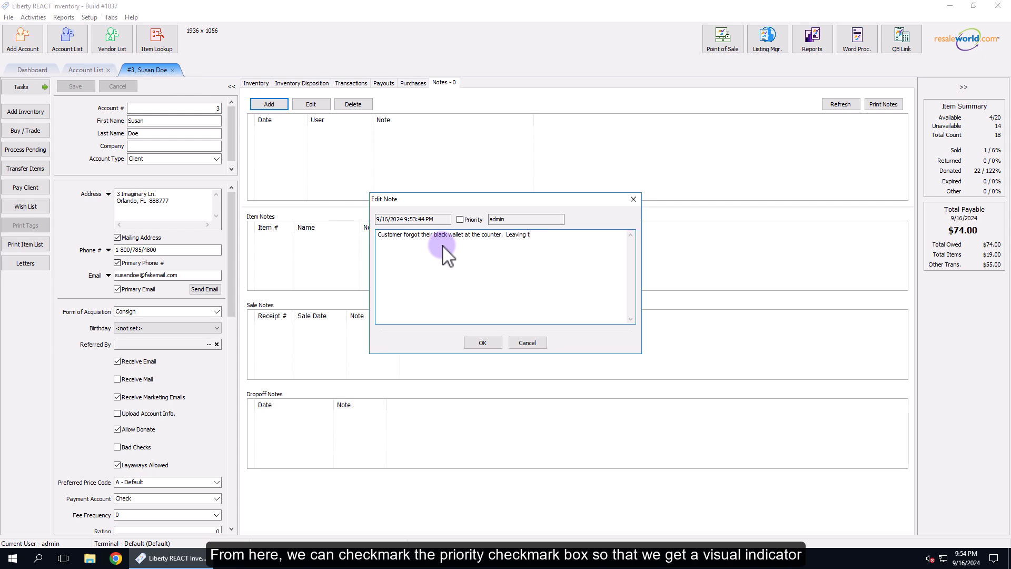
text(he wallet in the lost and found drawer.)
click(460, 219)
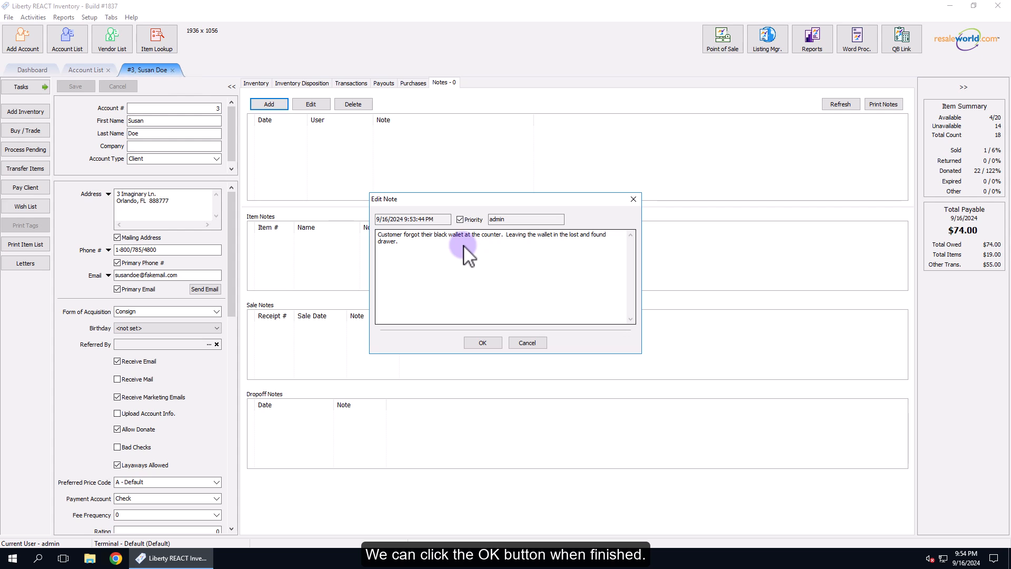
click(481, 341)
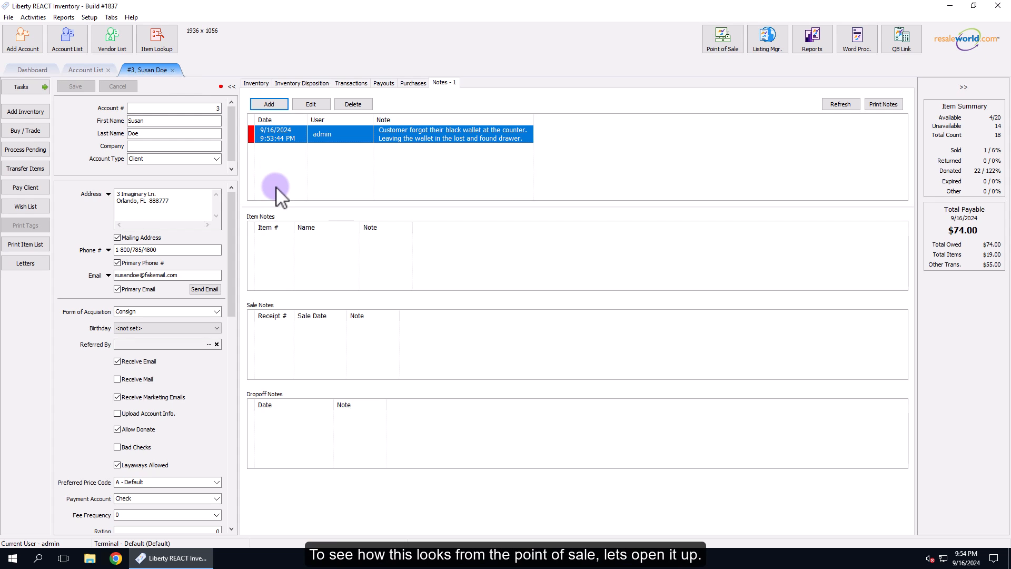
- Start a new sale in the Point of Sale and assign it to the customer with the priority note
click(720, 37)
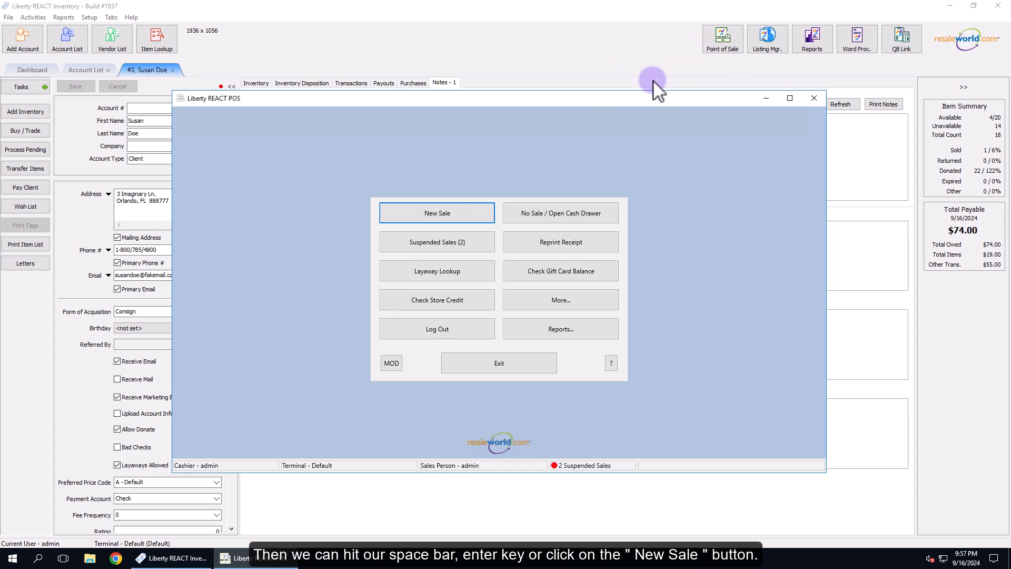
click(435, 214)
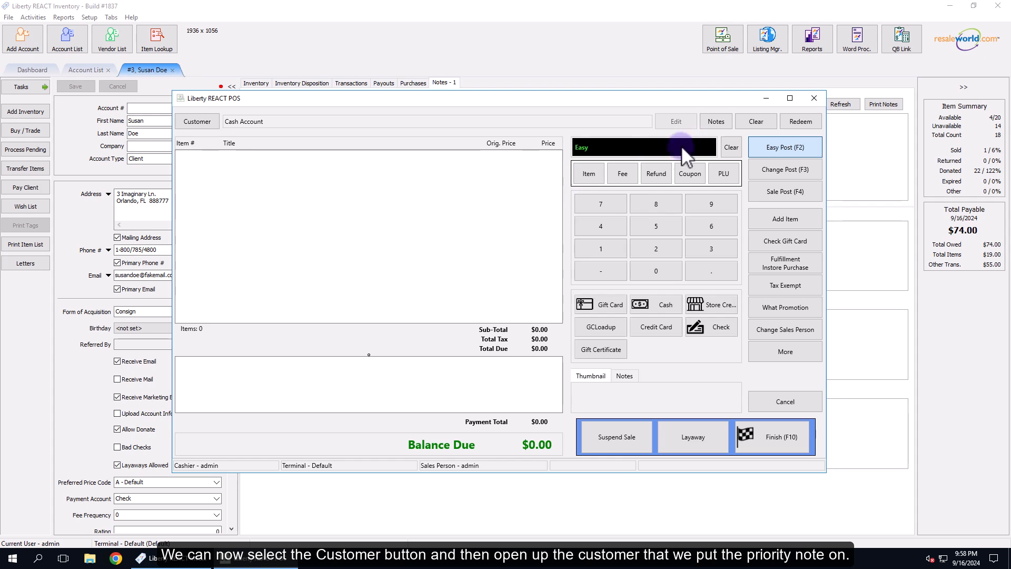
click(198, 120)
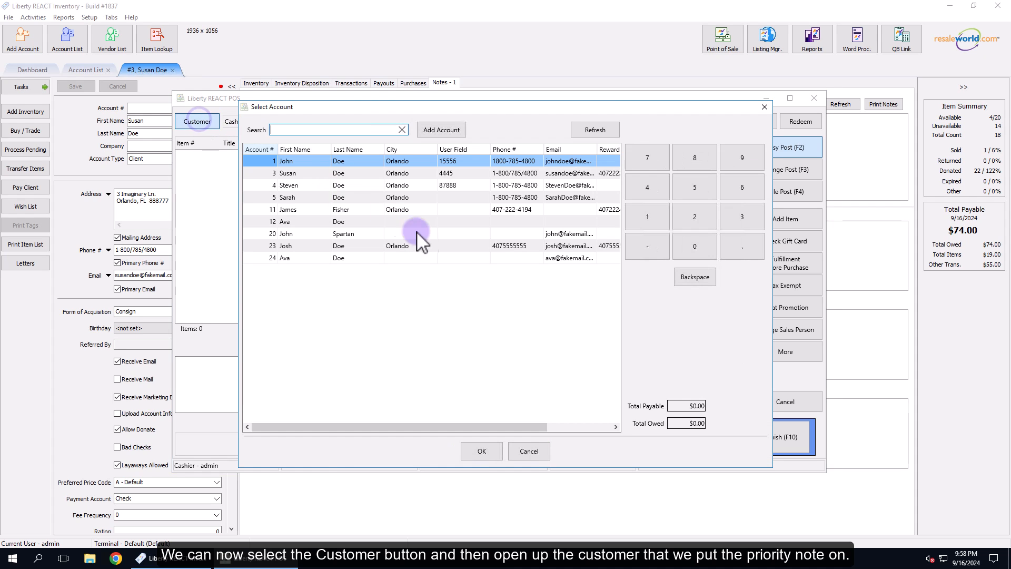
click(300, 175)
double_click(340, 177)
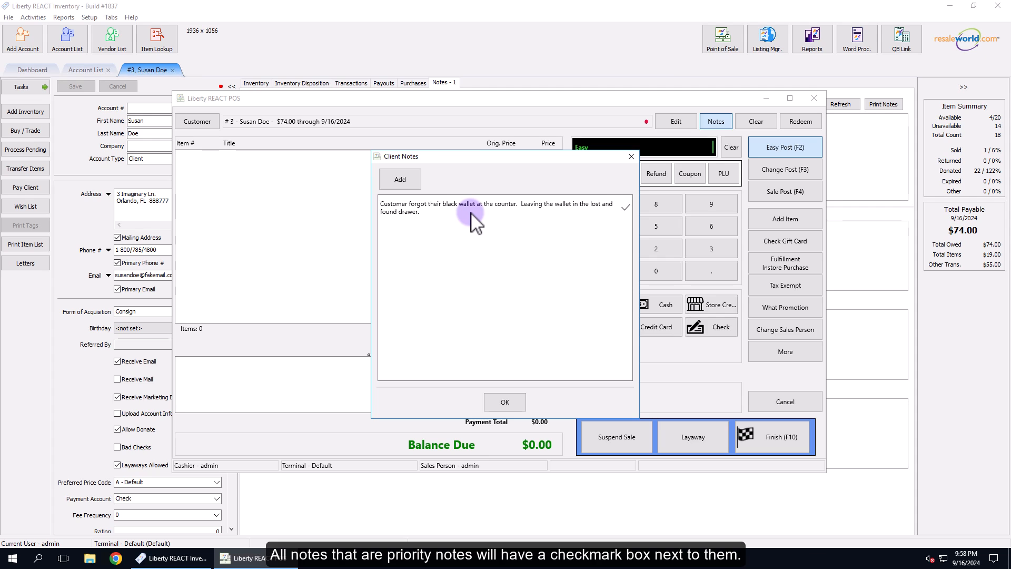
- View the blank entry for adding another client note, and reopen the customer's client notes from the sale
click(400, 180)
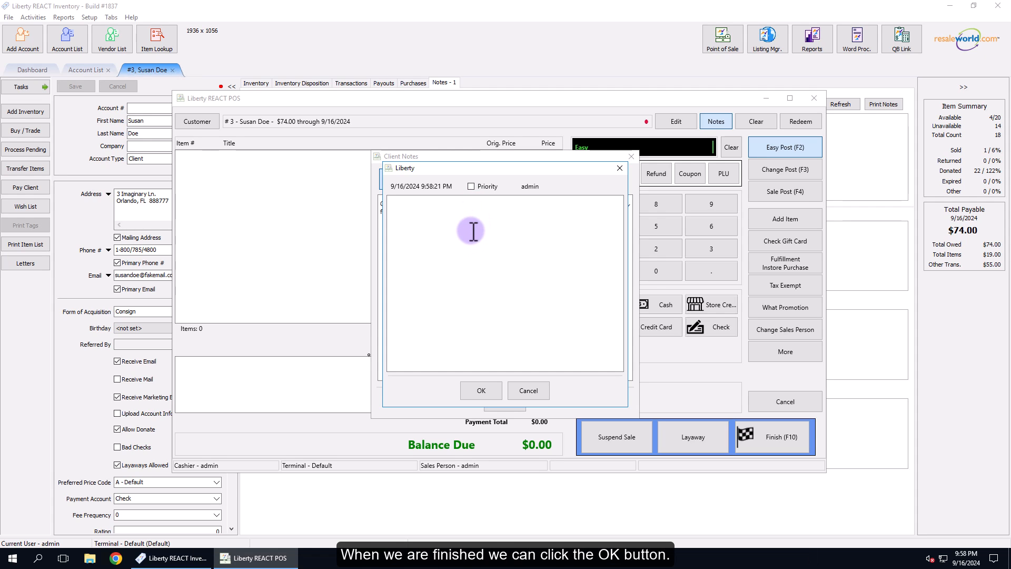
click(528, 390)
click(500, 400)
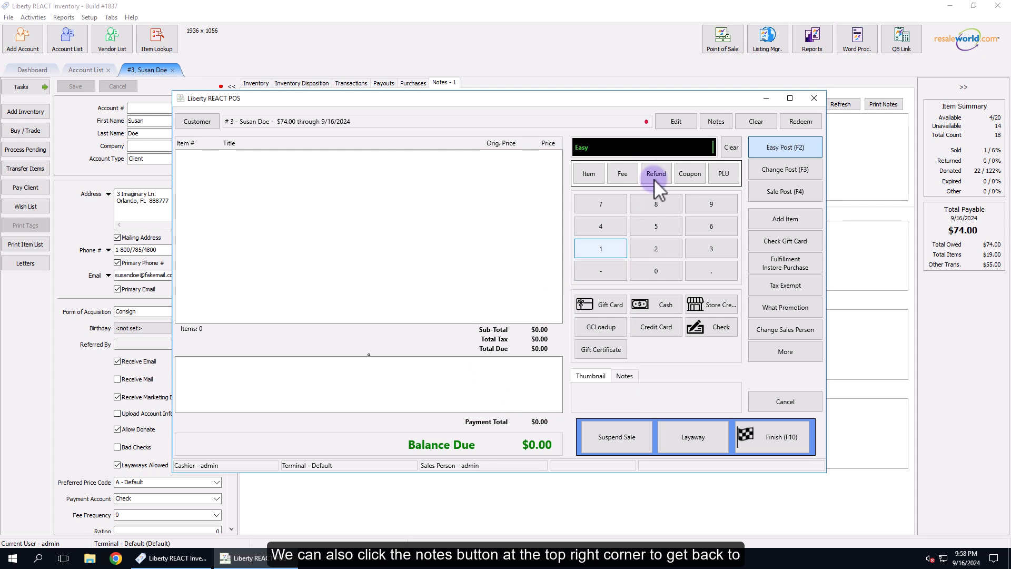
click(714, 122)
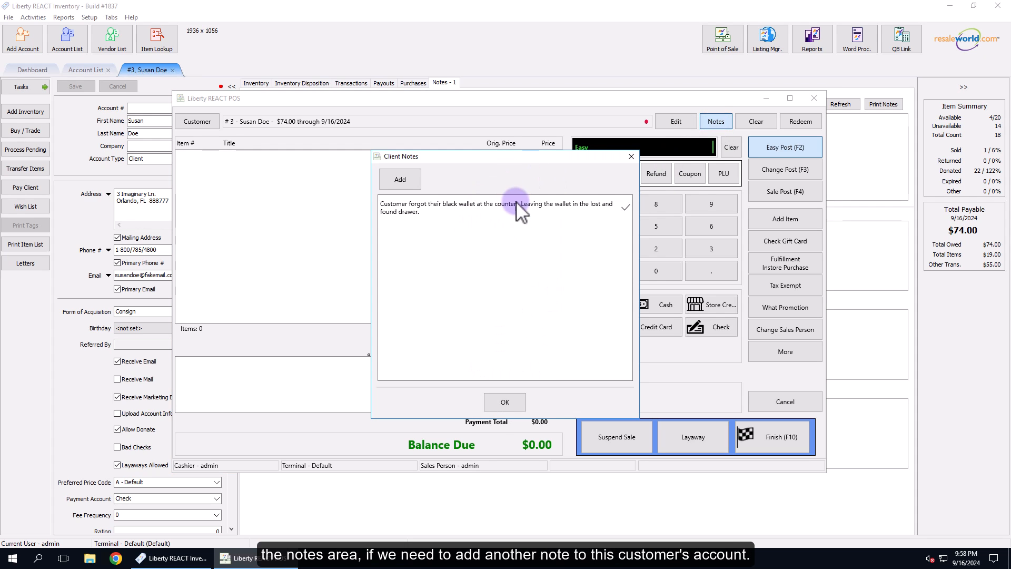
click(504, 400)
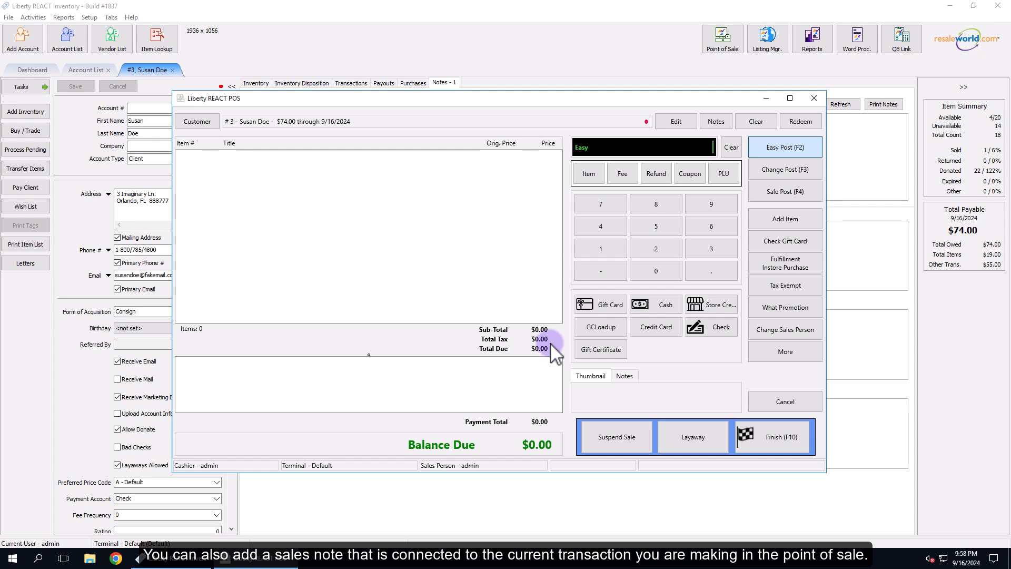
- Add a sale note reading "Customer is a VIP customer, going to give them a discount on an item"
click(625, 376)
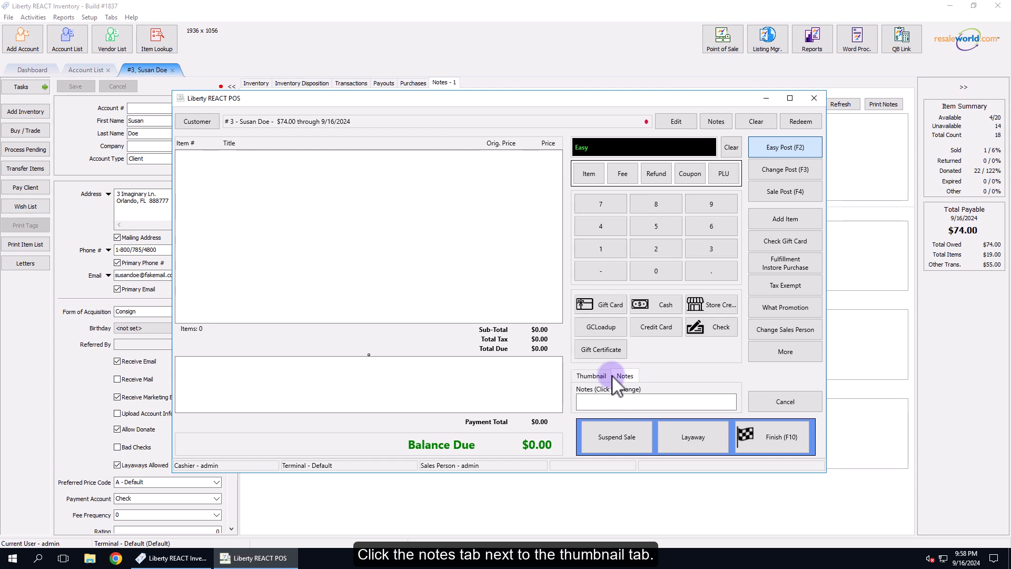
click(607, 401)
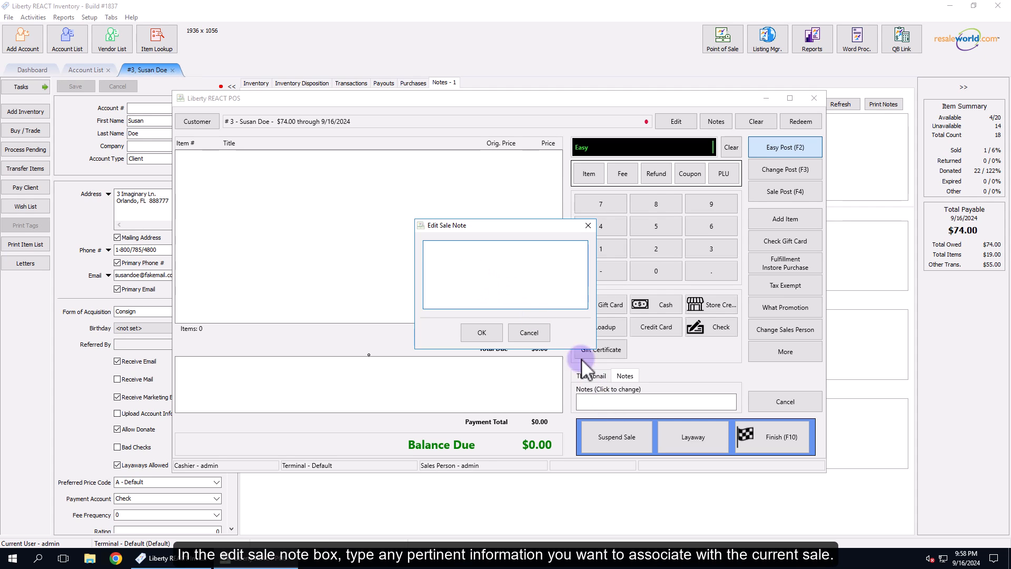
click(475, 278)
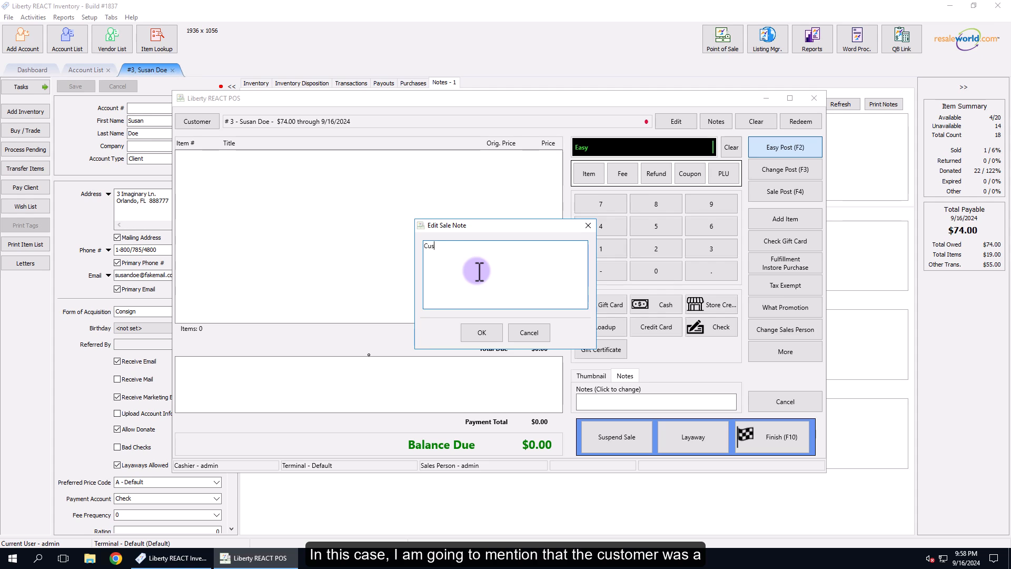
text(VIP )
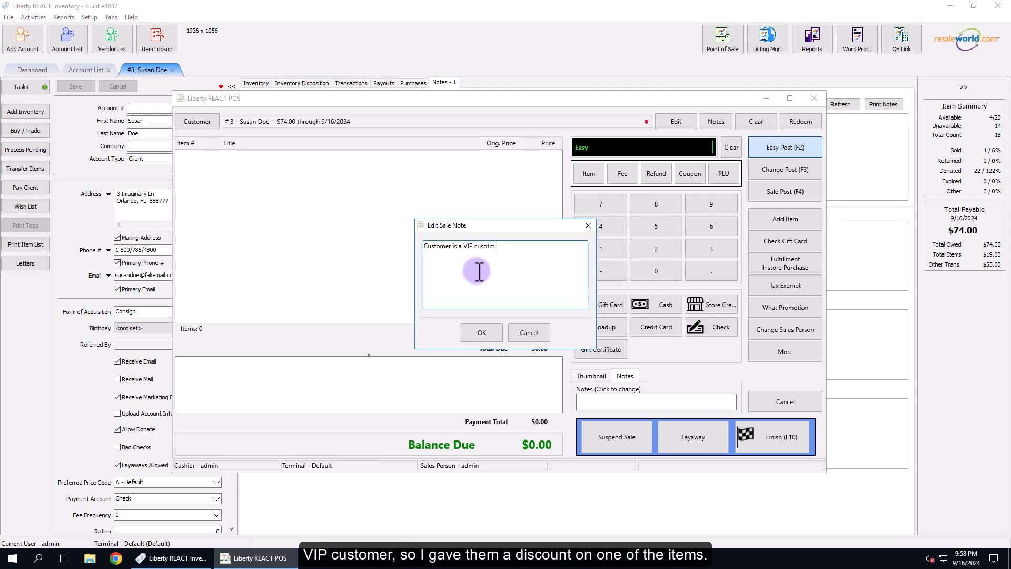
text(customer, going to give them a discount on an item)
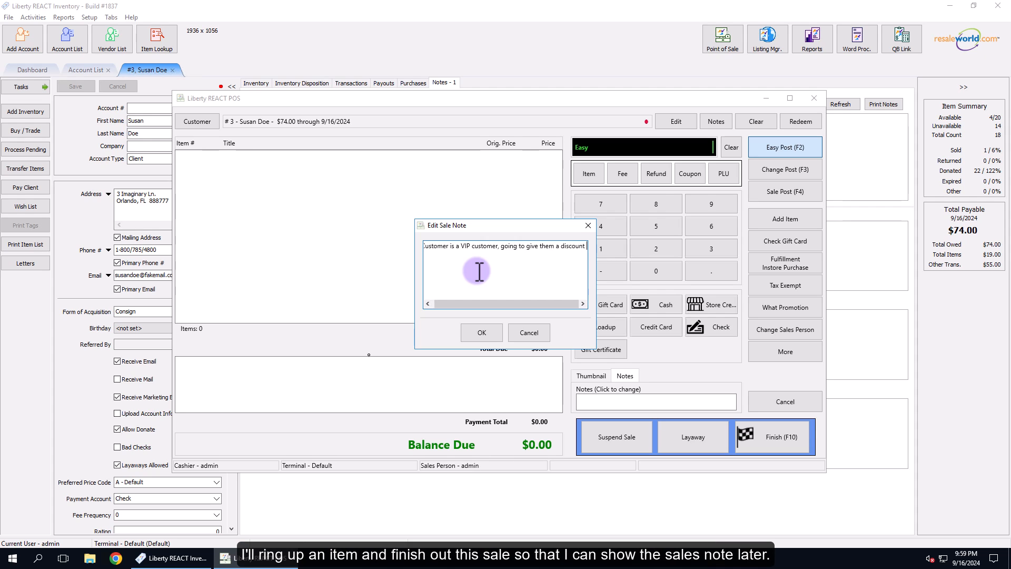
click(481, 331)
- Ring up item 3-1, pay the full balance in cash and finish the sale
text(3-1)
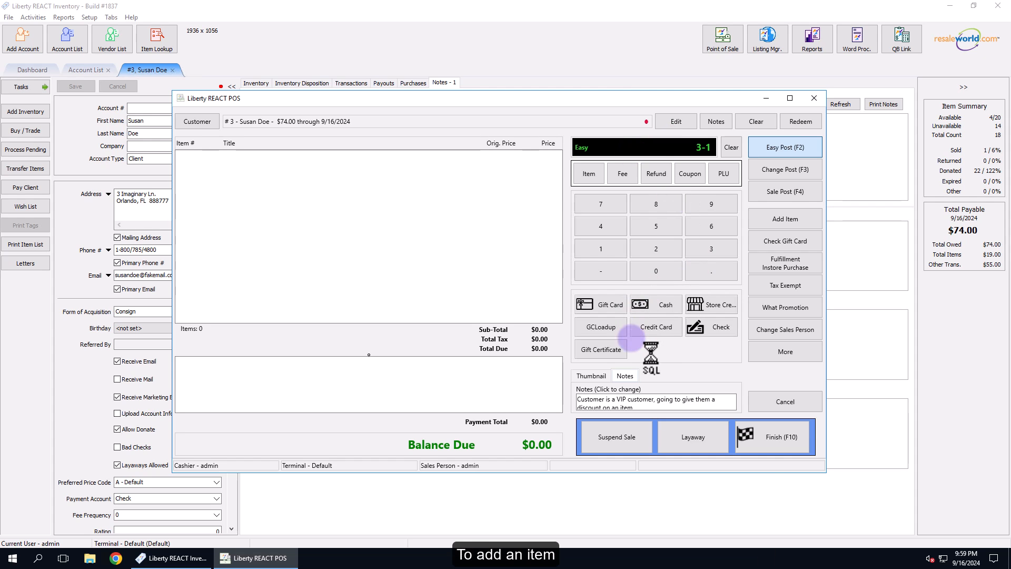
click(653, 305)
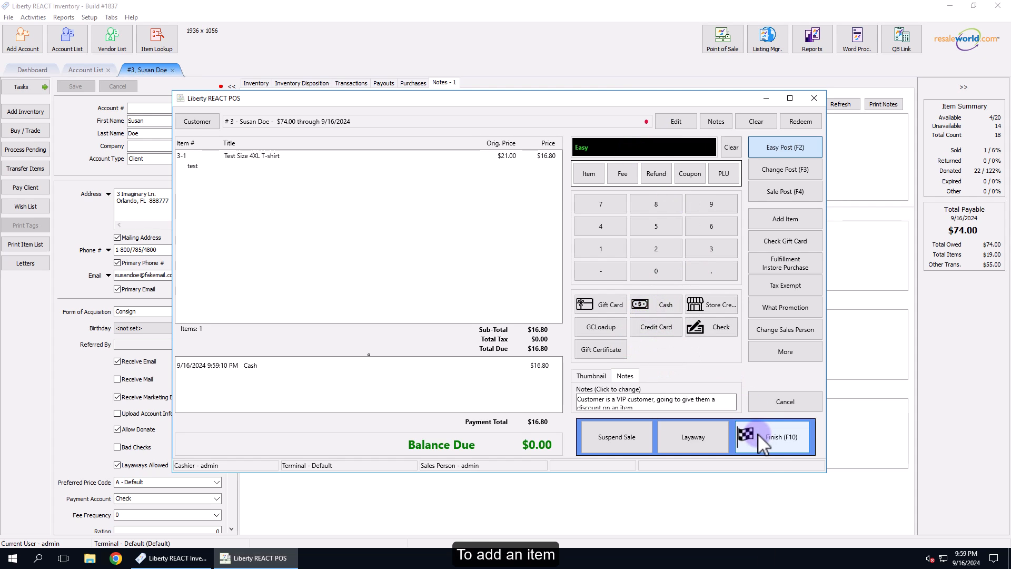
click(757, 434)
click(526, 375)
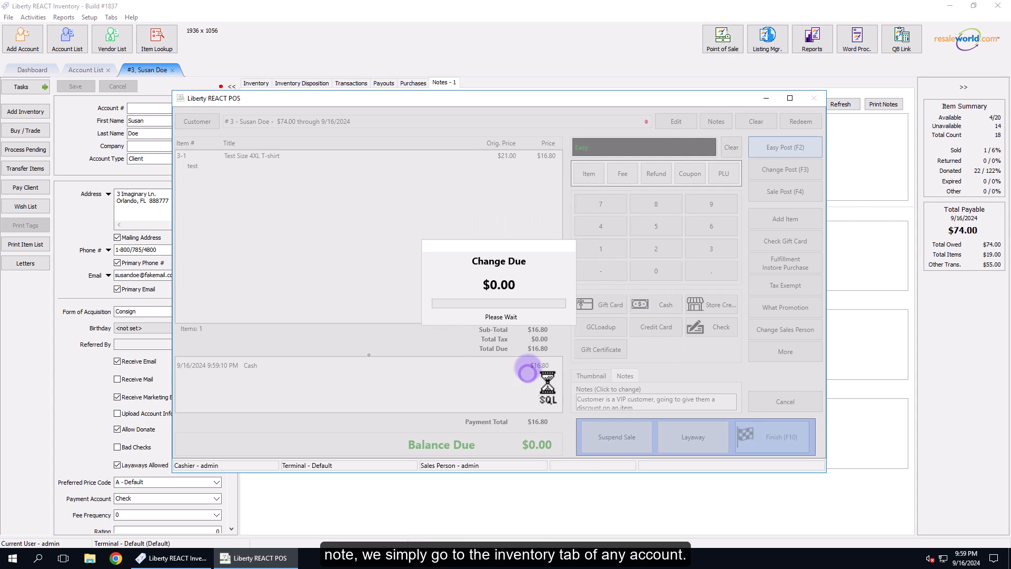
click(531, 315)
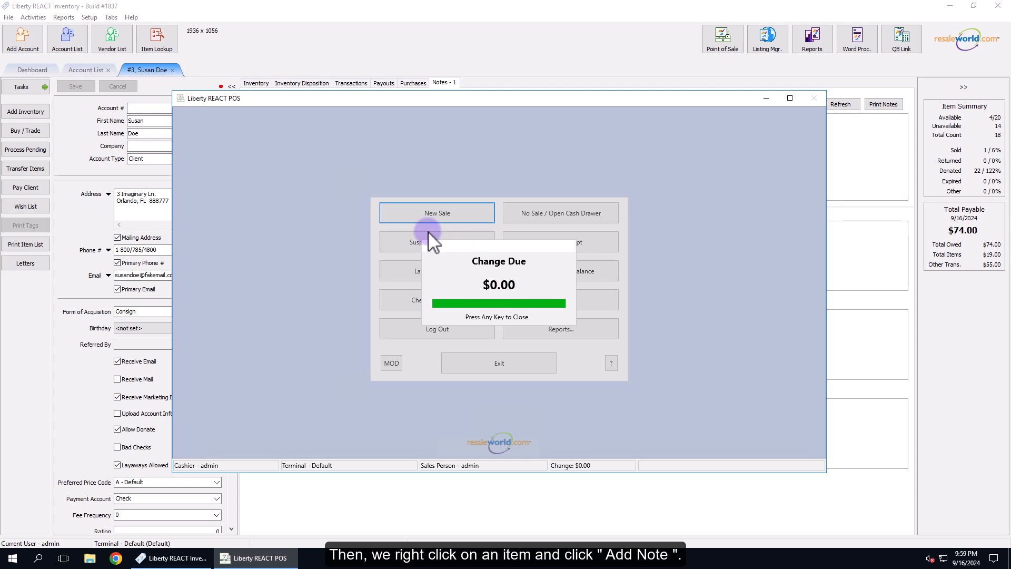
- In Liberty REACT Inventory, add the note "Comes with a free belt" to item 1 in the client's inventory
click(261, 84)
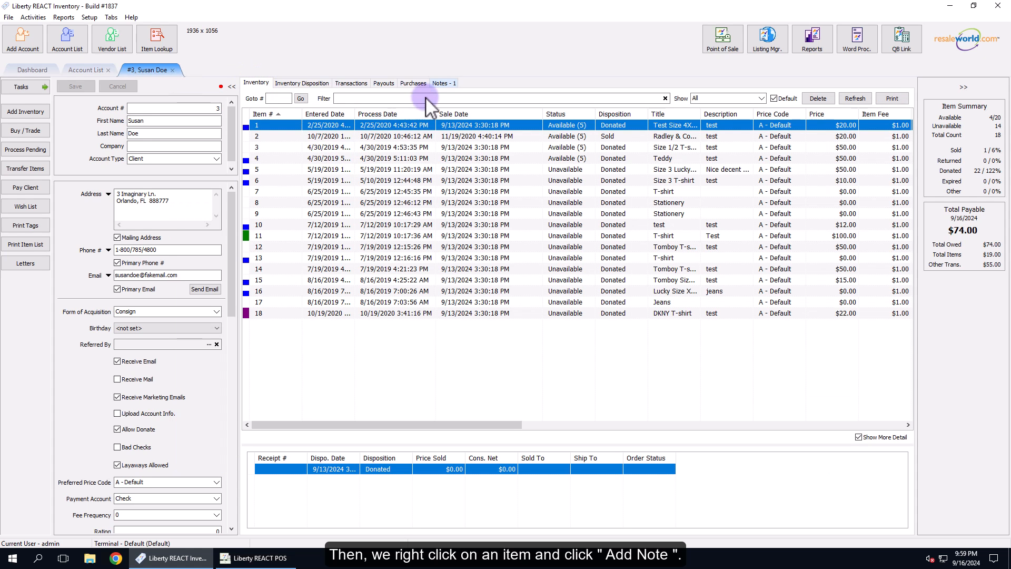
right_click(400, 122)
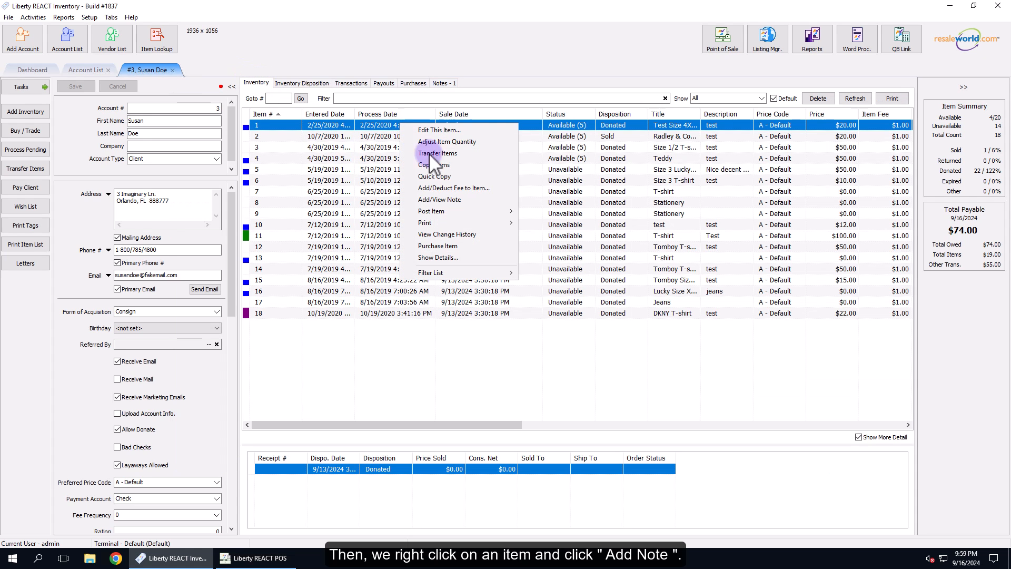
click(453, 199)
click(461, 248)
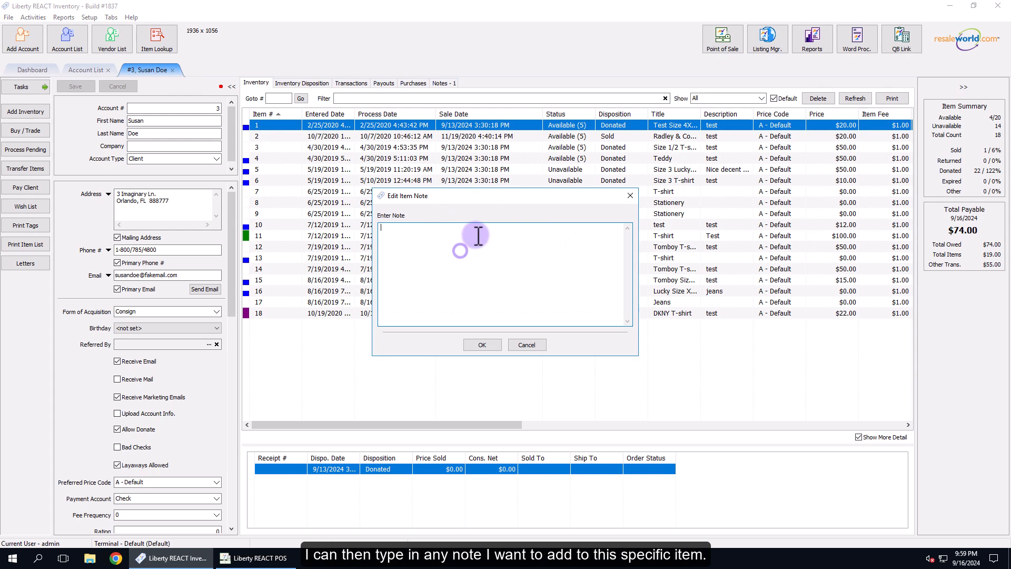
text(Comes with a free b)
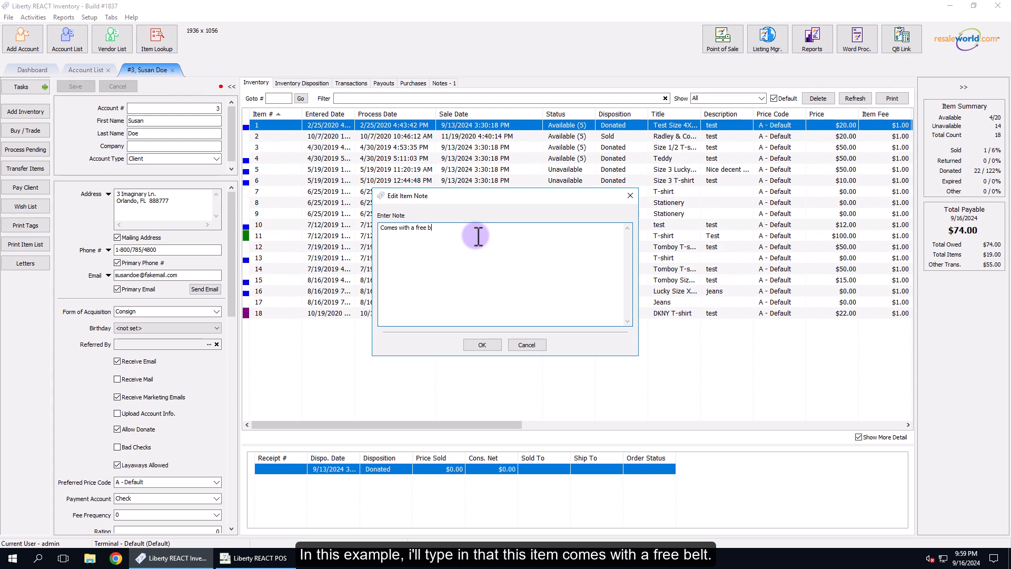
click(481, 345)
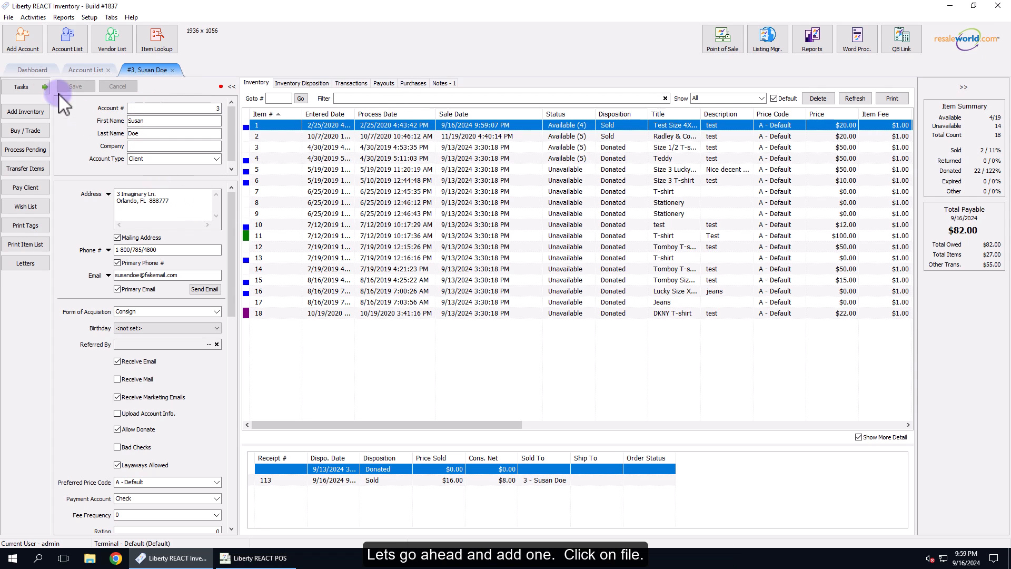
- Open the inventory dropoffs list and start a new dropoff for the same client, looked up by account number
click(9, 21)
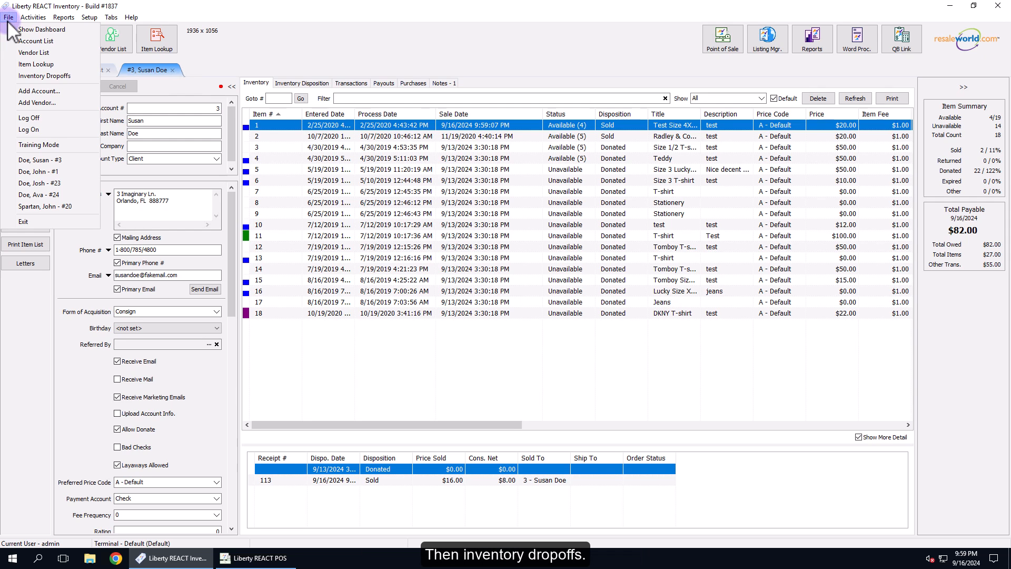
click(46, 77)
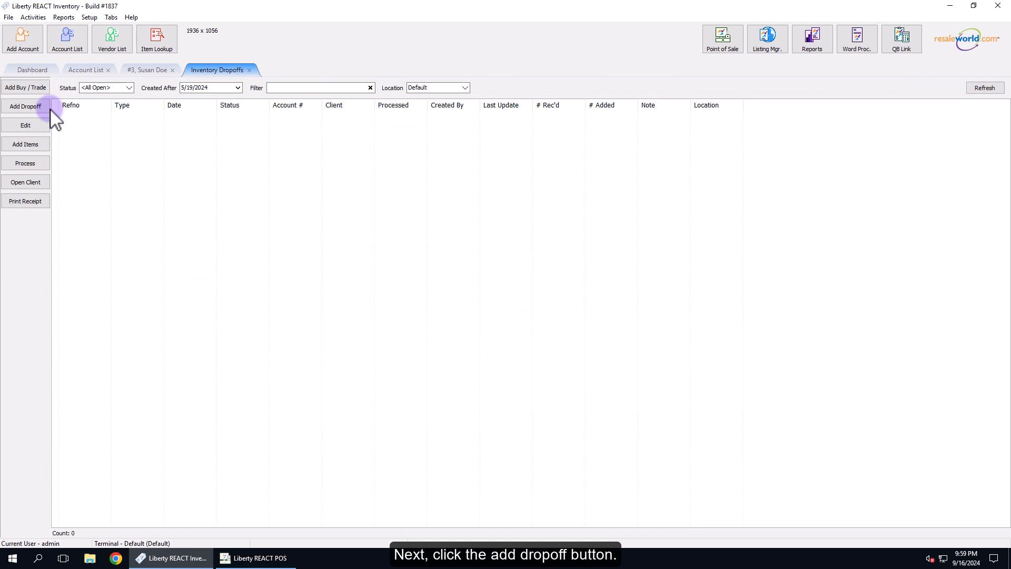
click(30, 105)
click(316, 167)
text(3)
click(474, 168)
click(355, 197)
double_click(356, 196)
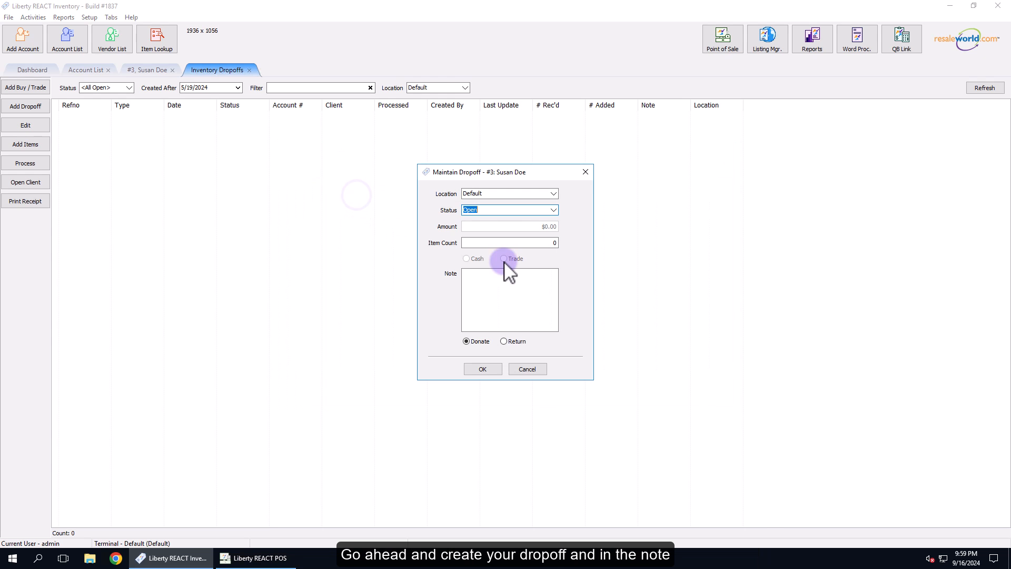
- Save the dropoff with an item count of 3 and the note "Container is a bag with a purple handle.", without printing or emailing a receipt
click(516, 242)
text(3)
click(480, 289)
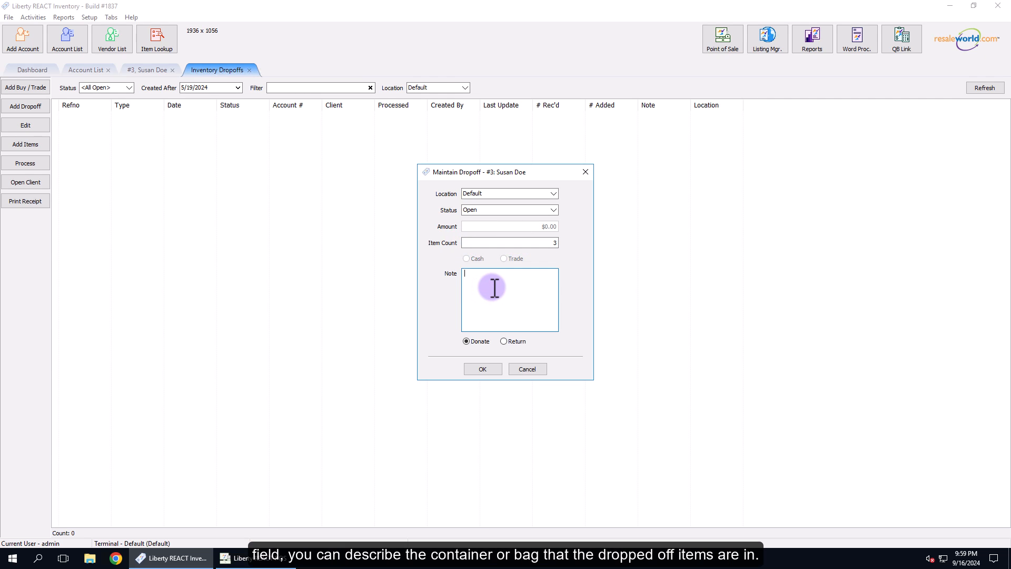
text(Container is a bag with a purple)
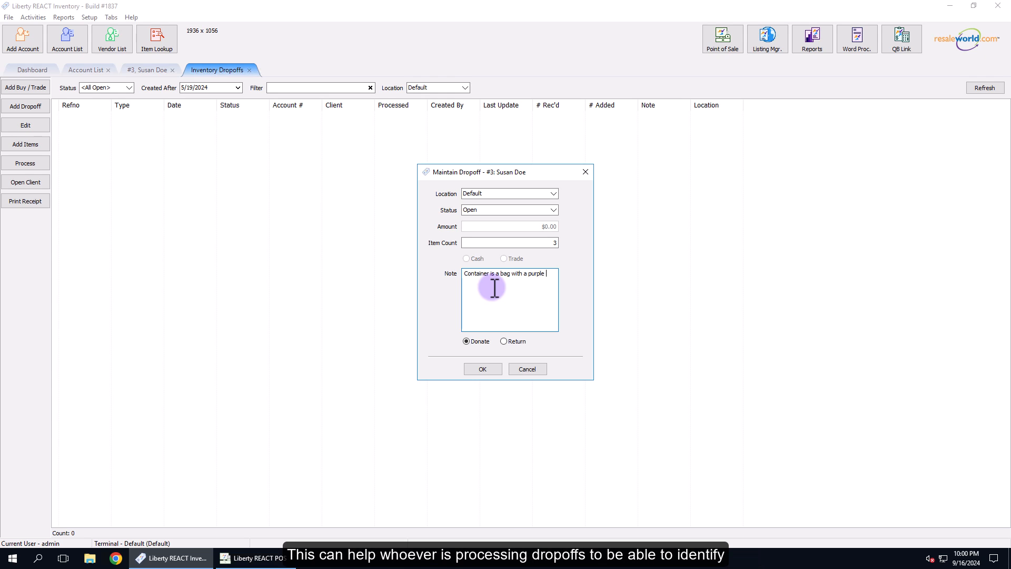
text(.)
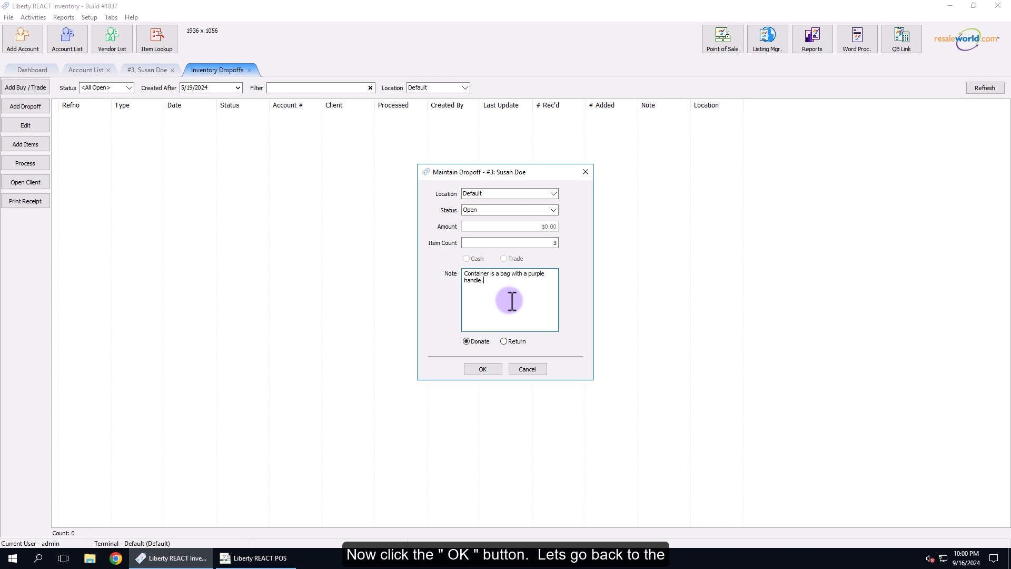
click(482, 369)
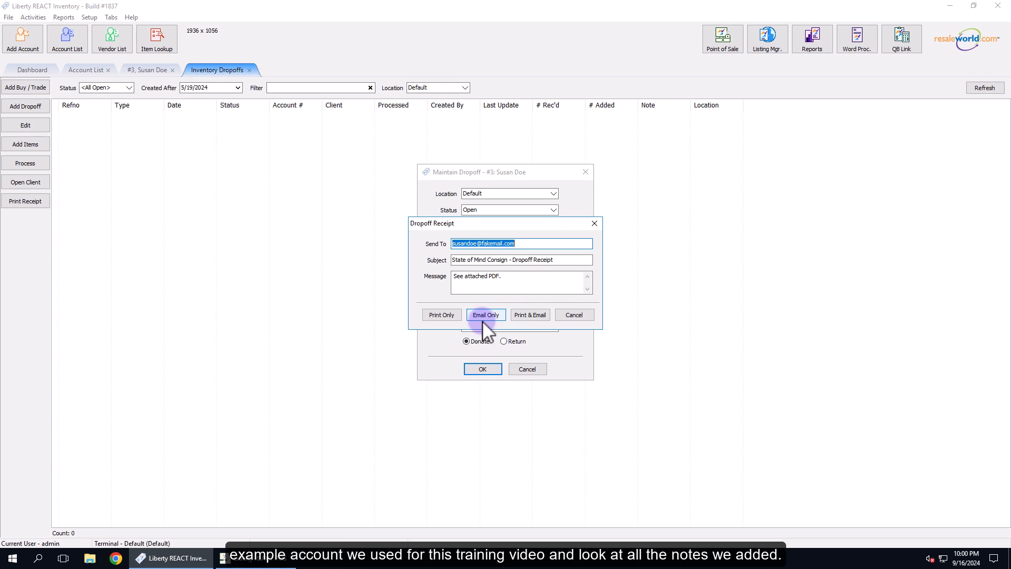
click(576, 314)
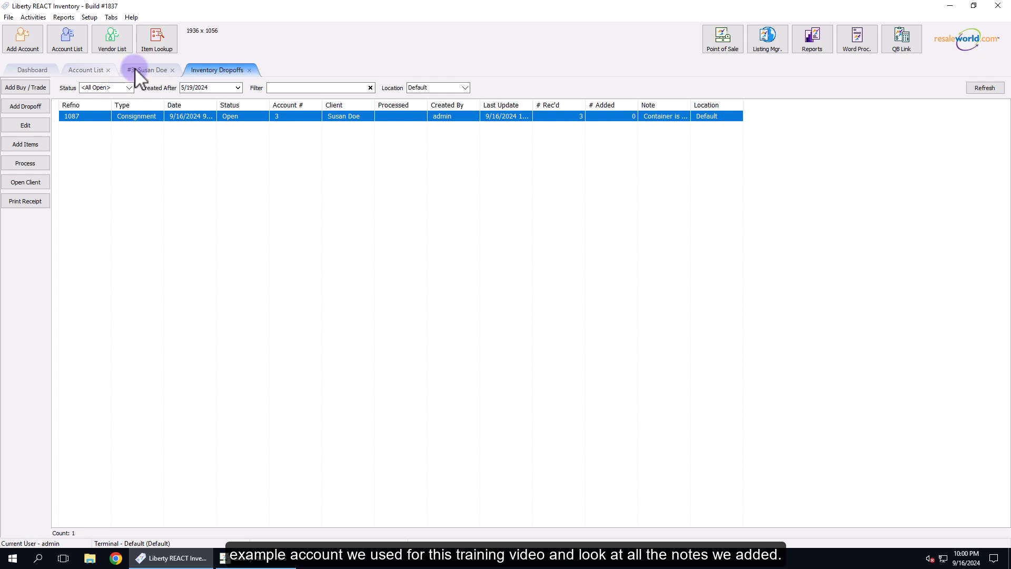
- Return to the client's account and refresh its notes to review the client, item, sale and dropoff notes
click(156, 70)
click(440, 83)
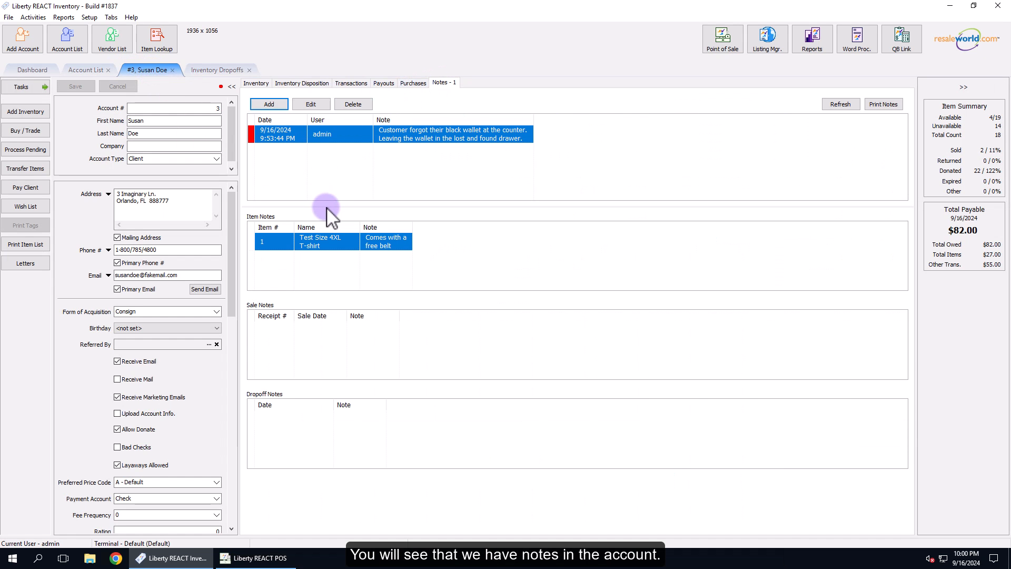
click(840, 104)
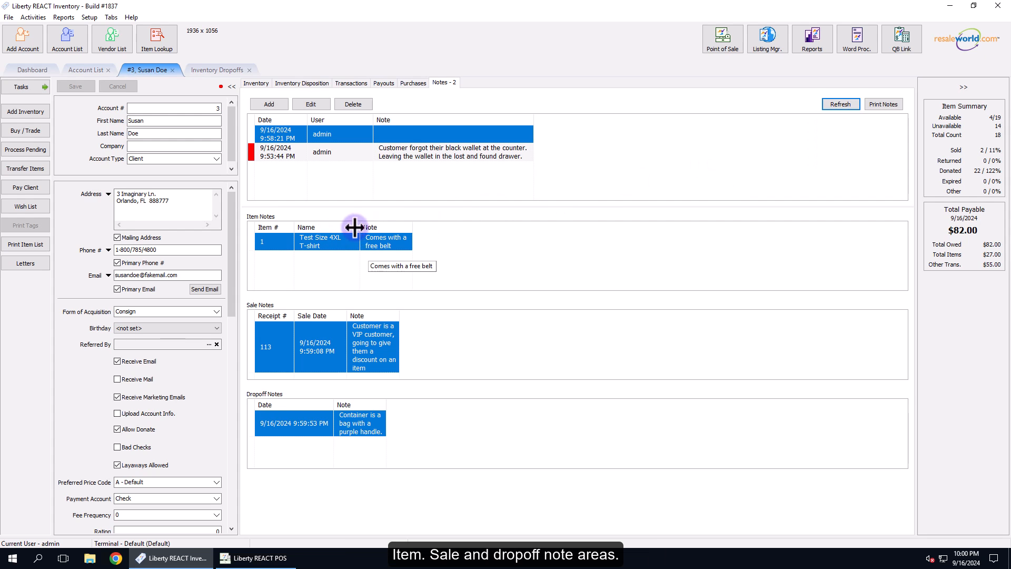